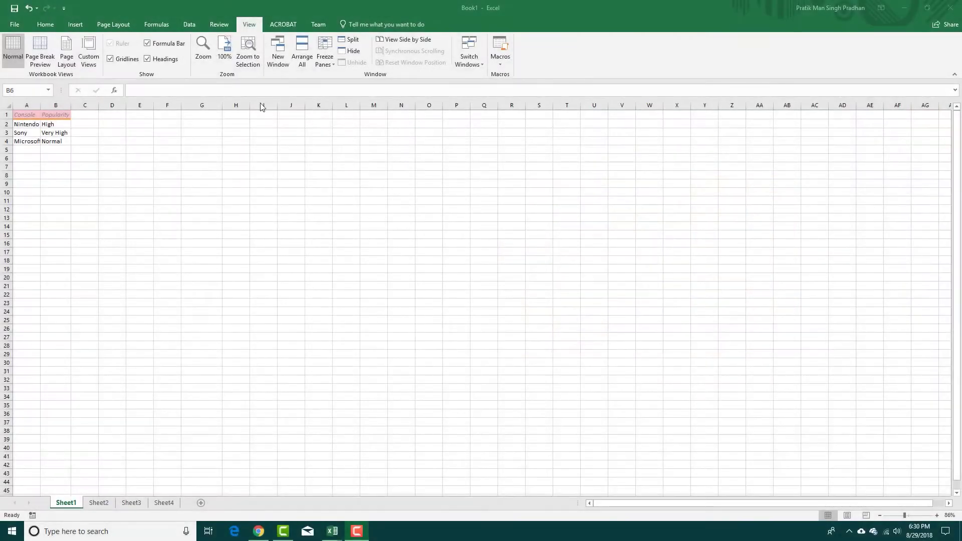
Look through the Review and neighbouring ribbon tabs, then return to the Home tab
{"action": "left_click", "coordinate": [48, 27]}
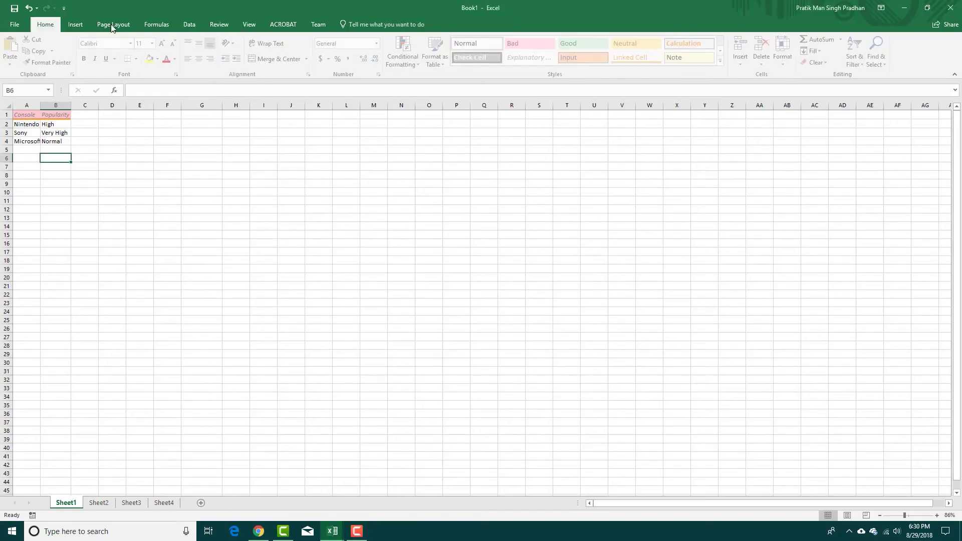
{"action": "left_click", "coordinate": [275, 25]}
{"action": "left_click", "coordinate": [215, 25]}
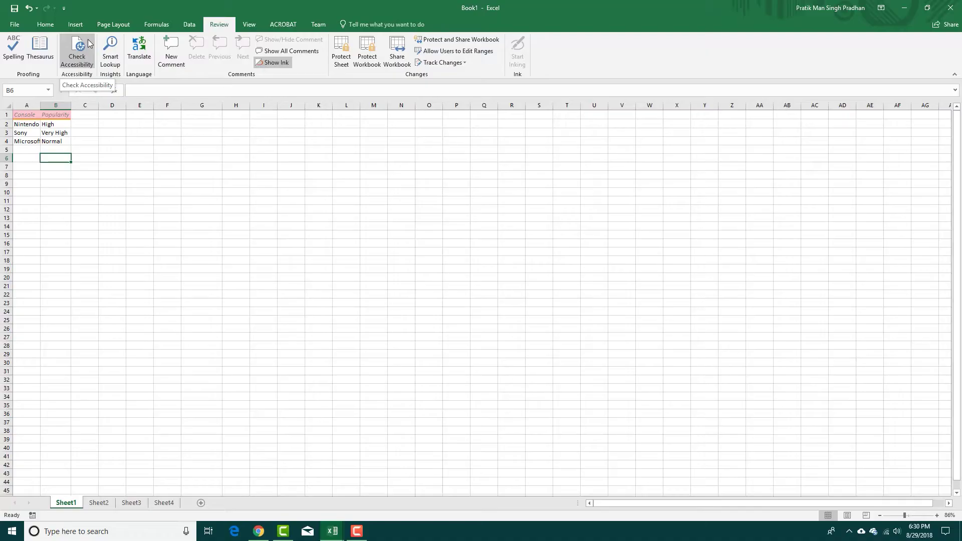
{"action": "left_click", "coordinate": [48, 27]}
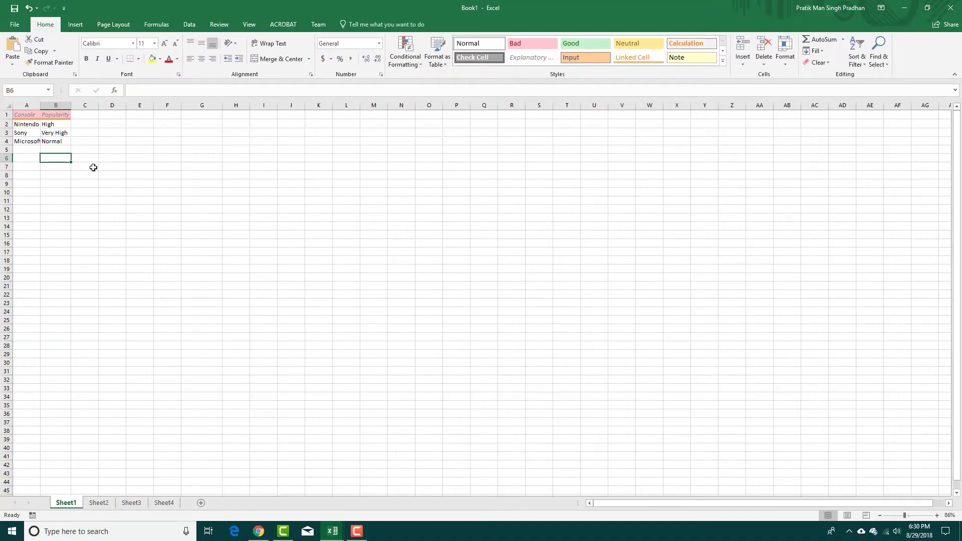
Zoom in and give cells A2:B4 (Nintendo, Sony, Microsoft rows) a yellow fill
{"action": "left_click", "coordinate": [921, 515]}
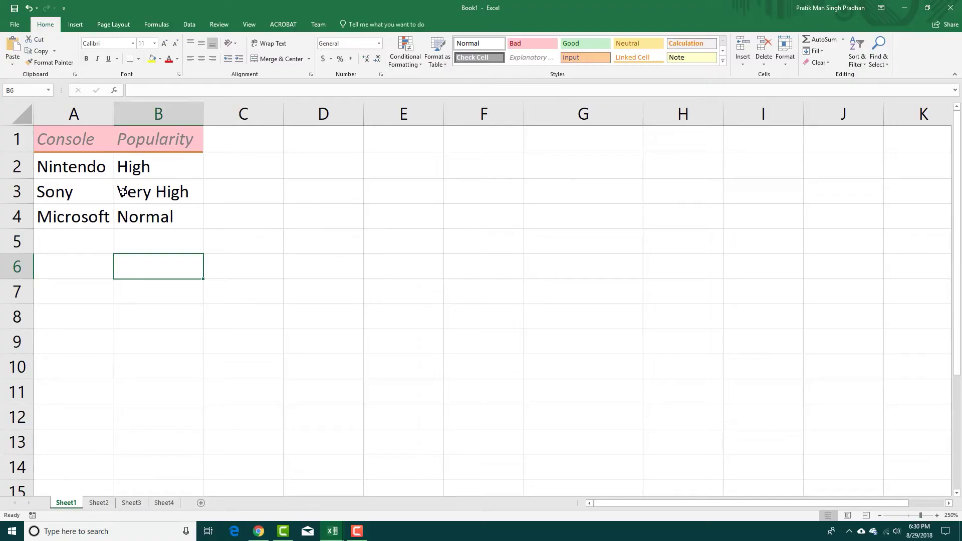
{"action": "left_click_drag", "start_coordinate": [163, 216], "coordinate": [80, 166]}
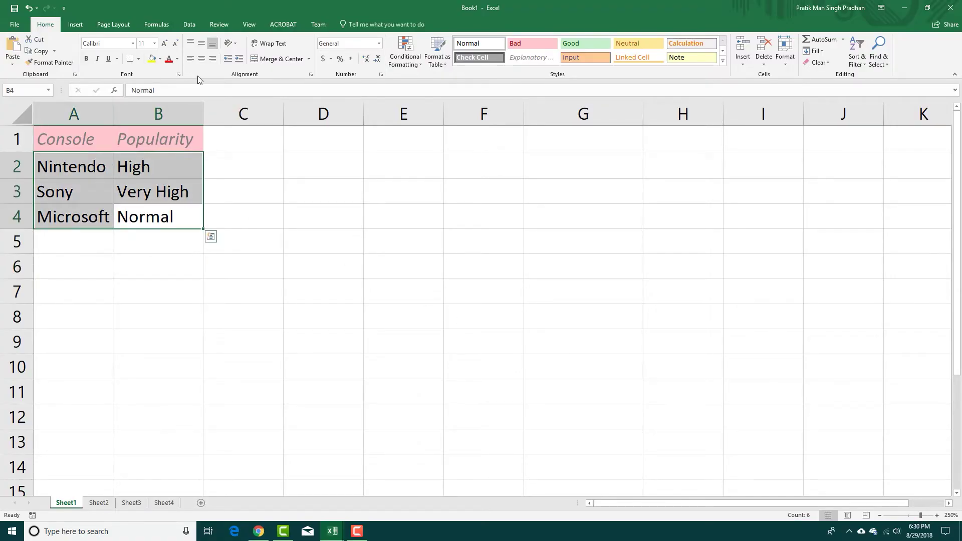
{"action": "left_click", "coordinate": [152, 59]}
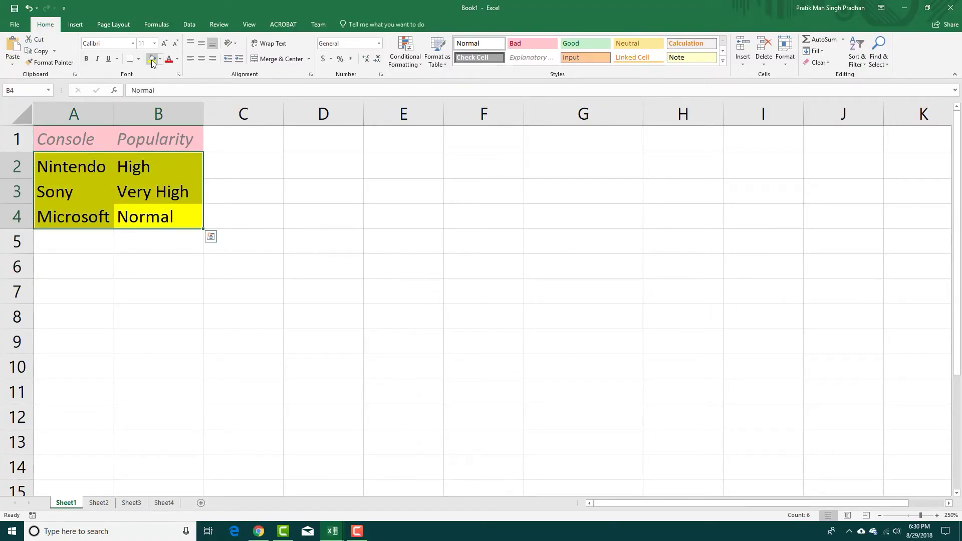
{"action": "left_click", "coordinate": [155, 24]}
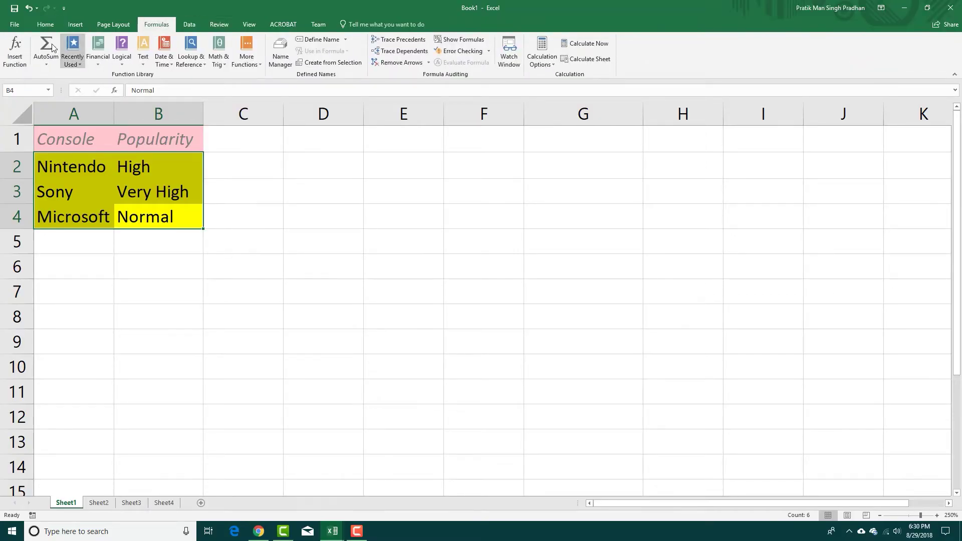
{"action": "left_click", "coordinate": [46, 25]}
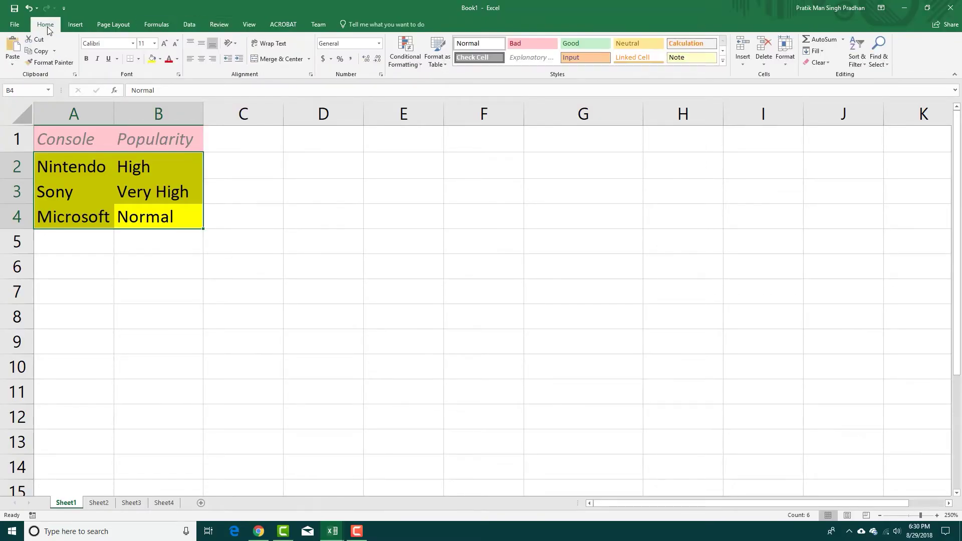
Add the Fill Color command to the Quick Access Toolbar
{"action": "right_click", "coordinate": [152, 63]}
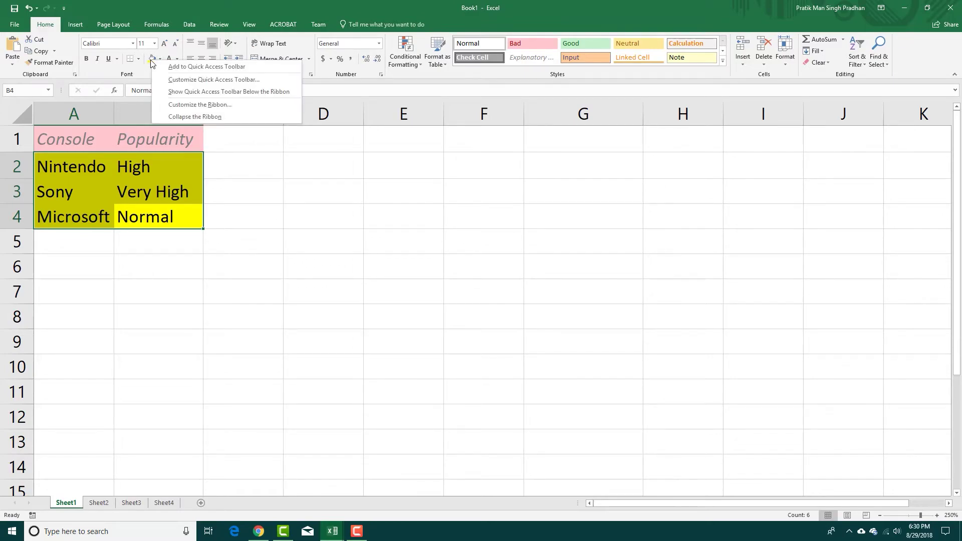
{"action": "left_click", "coordinate": [175, 68]}
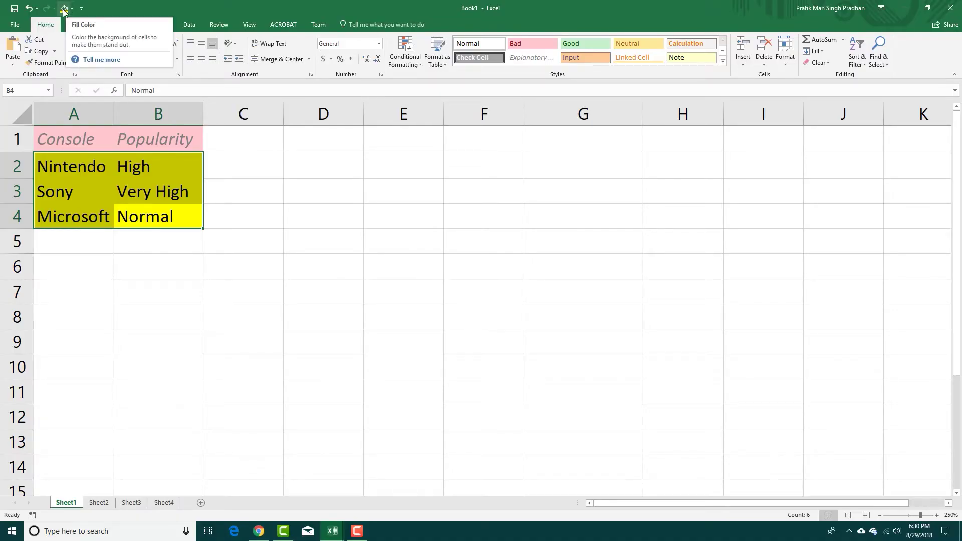
{"action": "left_click", "coordinate": [271, 301]}
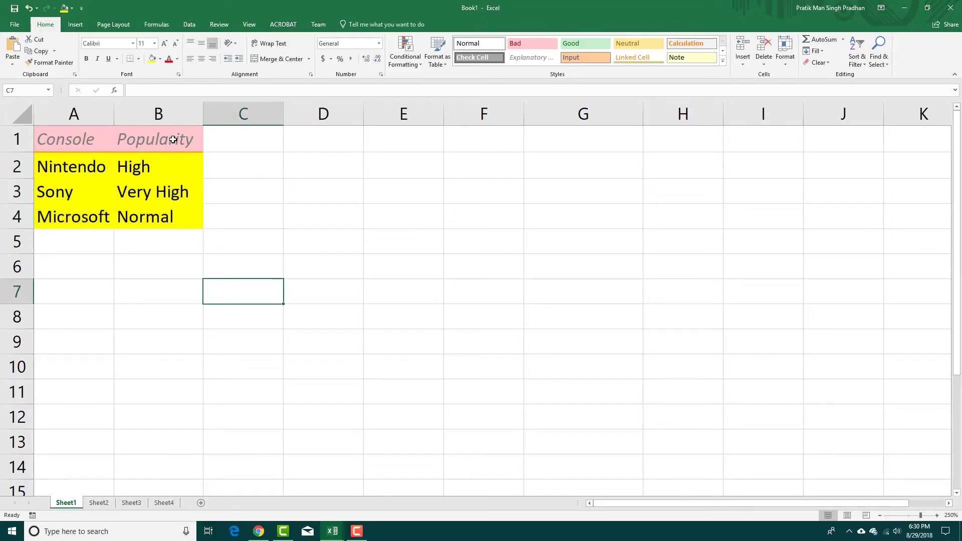
{"action": "left_click", "coordinate": [161, 24]}
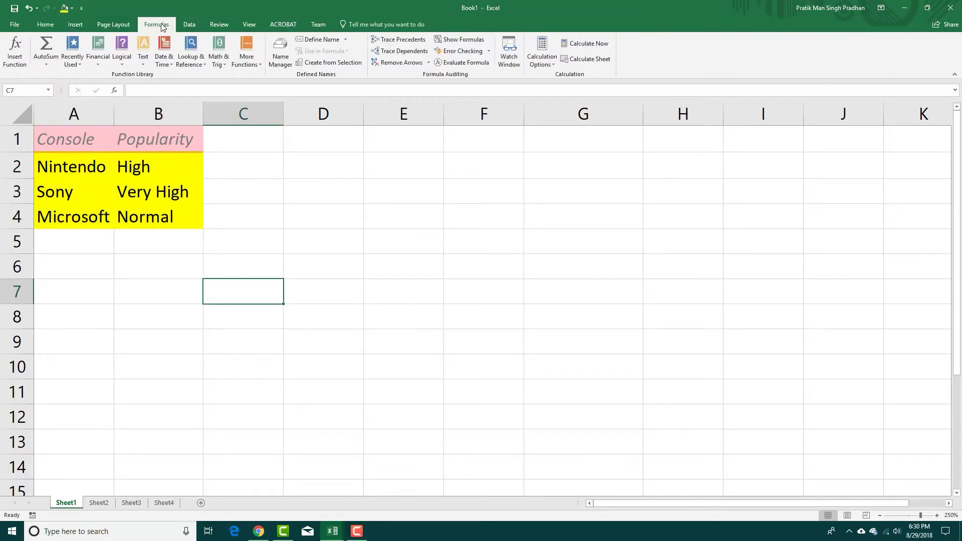
Fill header cells A1:B1 yellow using the toolbar's Fill Color button
{"action": "left_click_drag", "start_coordinate": [161, 140], "coordinate": [45, 141]}
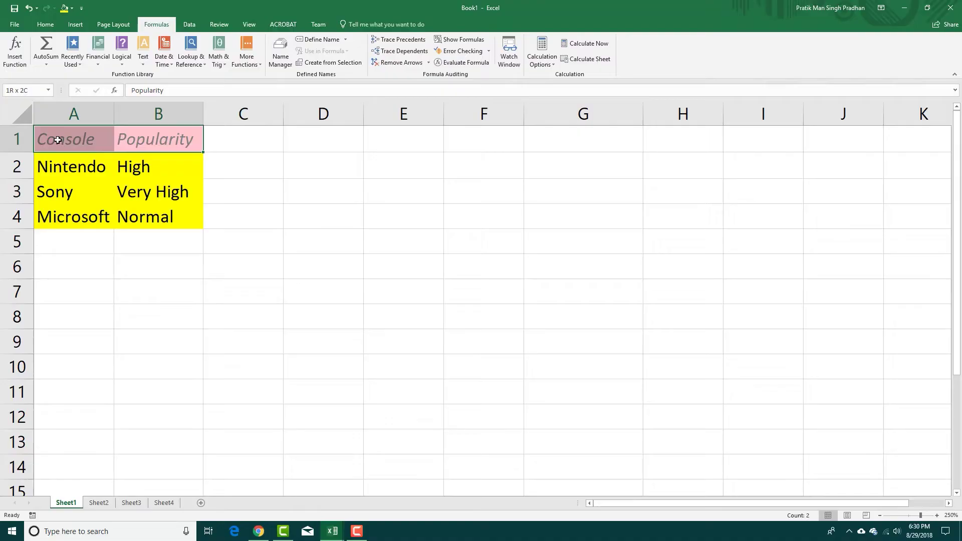
{"action": "left_click", "coordinate": [64, 9]}
{"action": "left_click", "coordinate": [286, 161]}
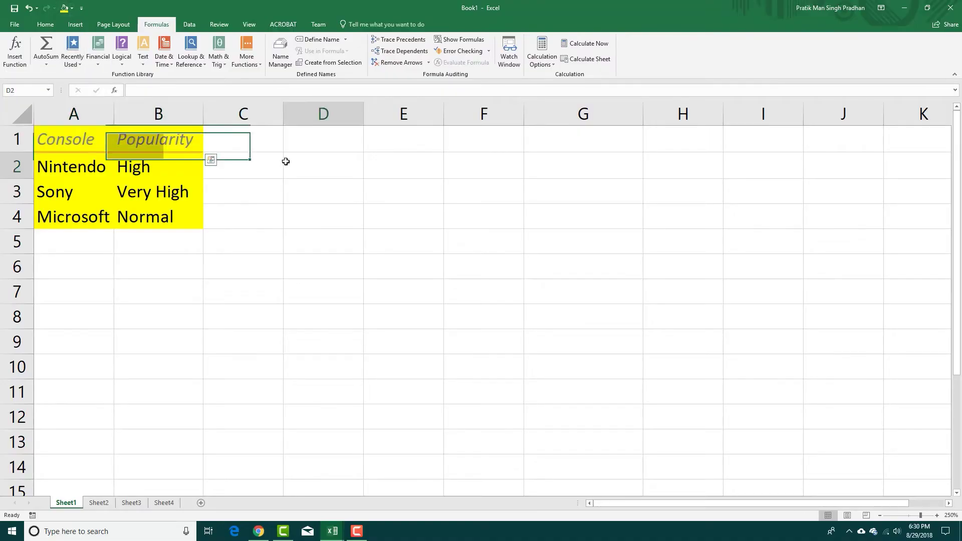
{"action": "left_click", "coordinate": [45, 25]}
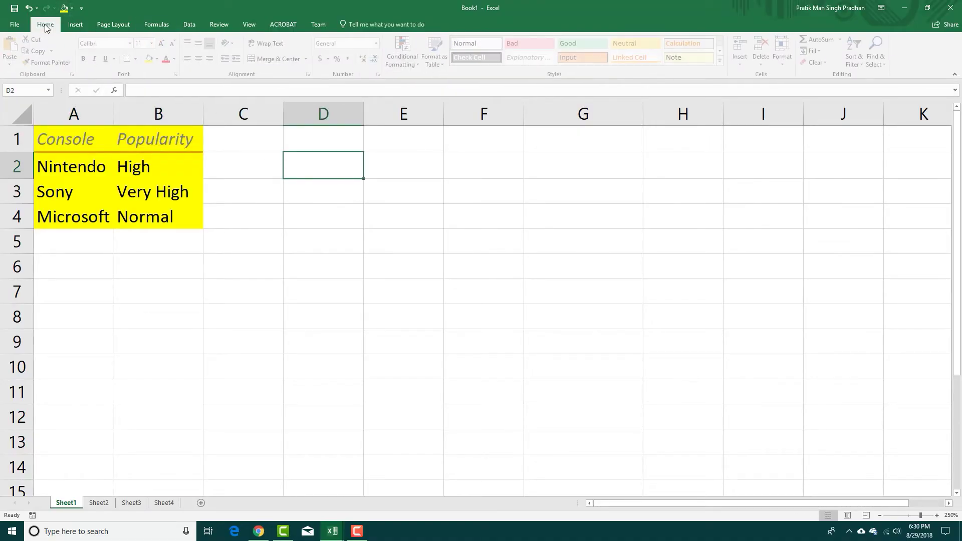
Add Page Layout's Size command to the Quick Access Toolbar
{"action": "left_click", "coordinate": [113, 26]}
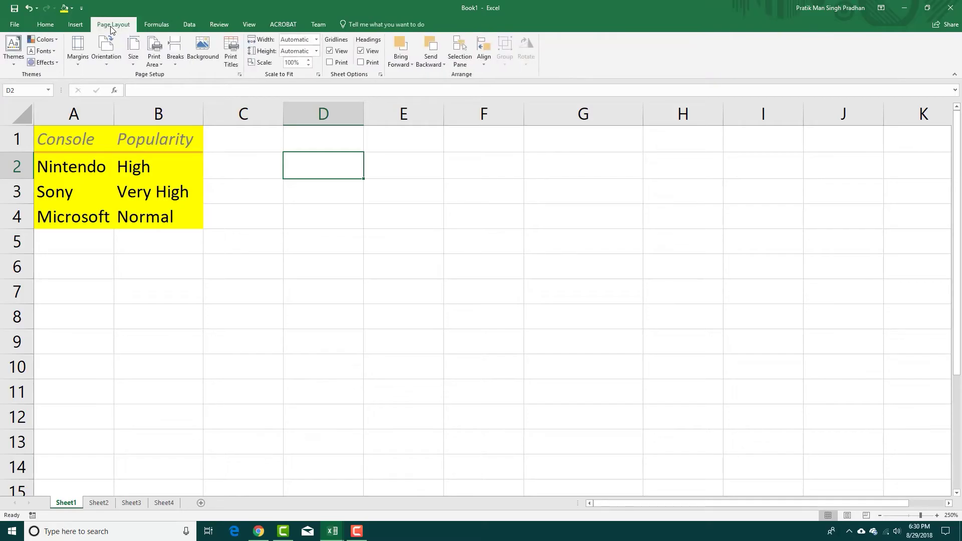
{"action": "right_click", "coordinate": [132, 57]}
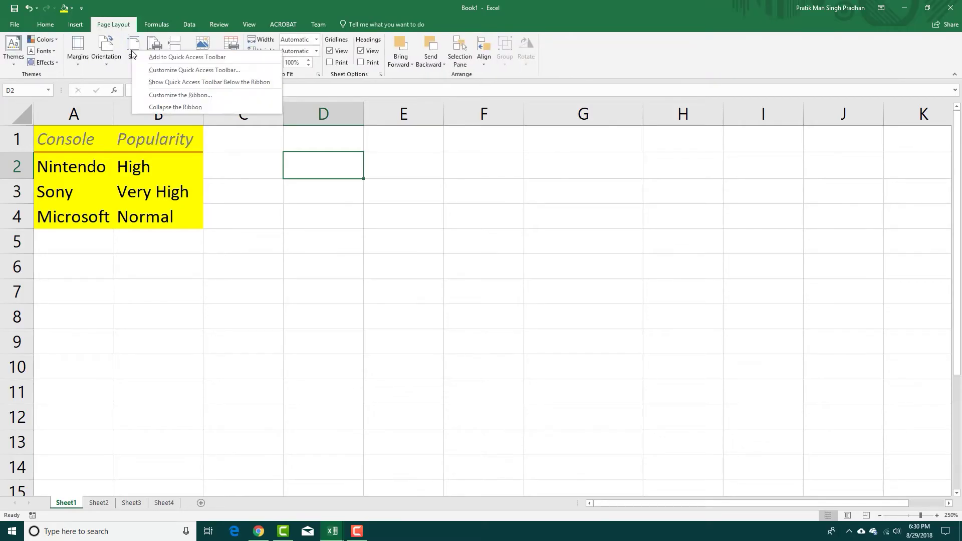
{"action": "left_click", "coordinate": [162, 57]}
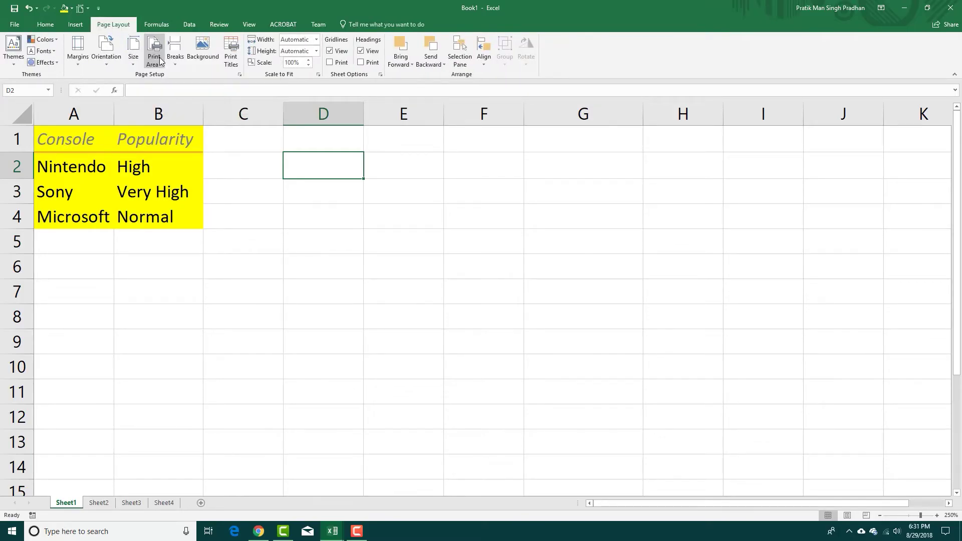
Add Conditional Formatting to the Quick Access Toolbar and test its new button
{"action": "left_click", "coordinate": [45, 24]}
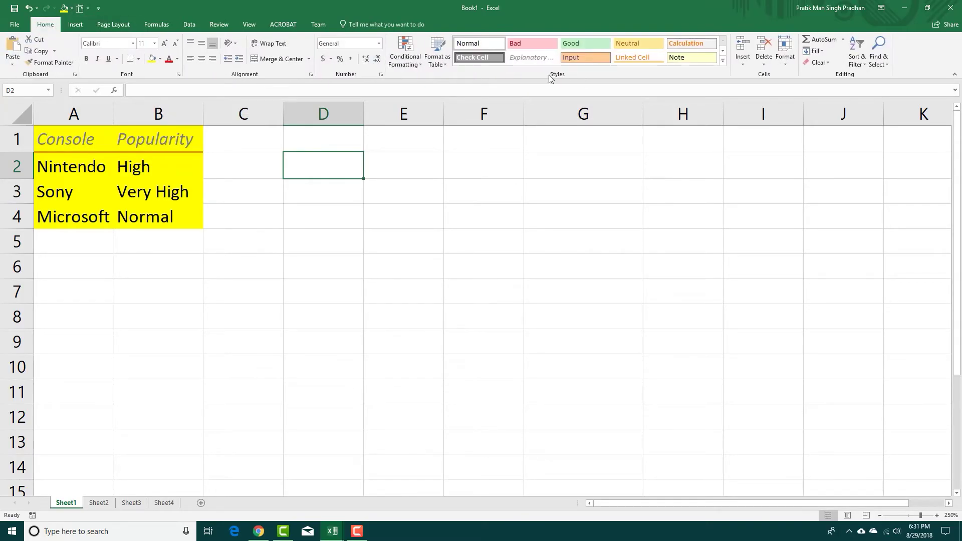
{"action": "right_click", "coordinate": [409, 62]}
{"action": "left_click", "coordinate": [468, 70]}
{"action": "left_click", "coordinate": [108, 10]}
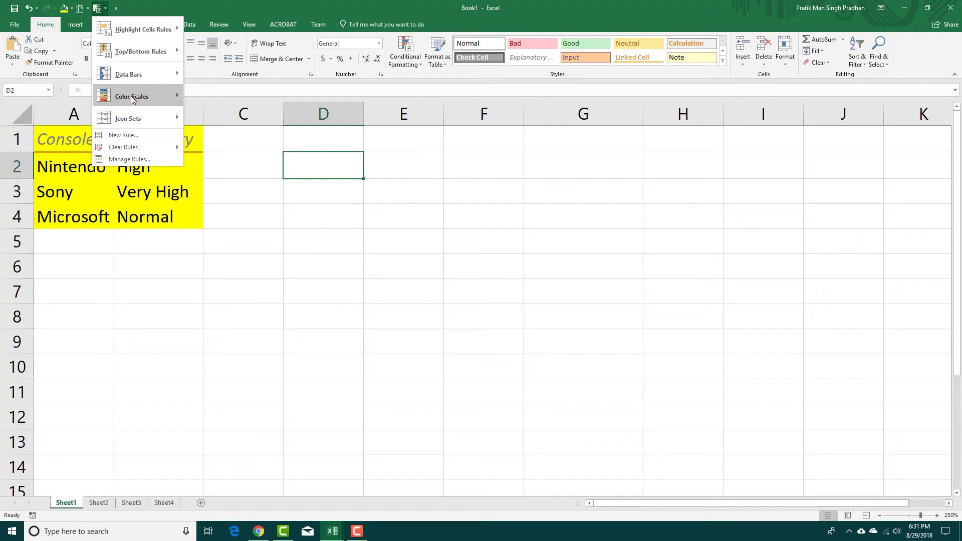
{"action": "left_click", "coordinate": [250, 241]}
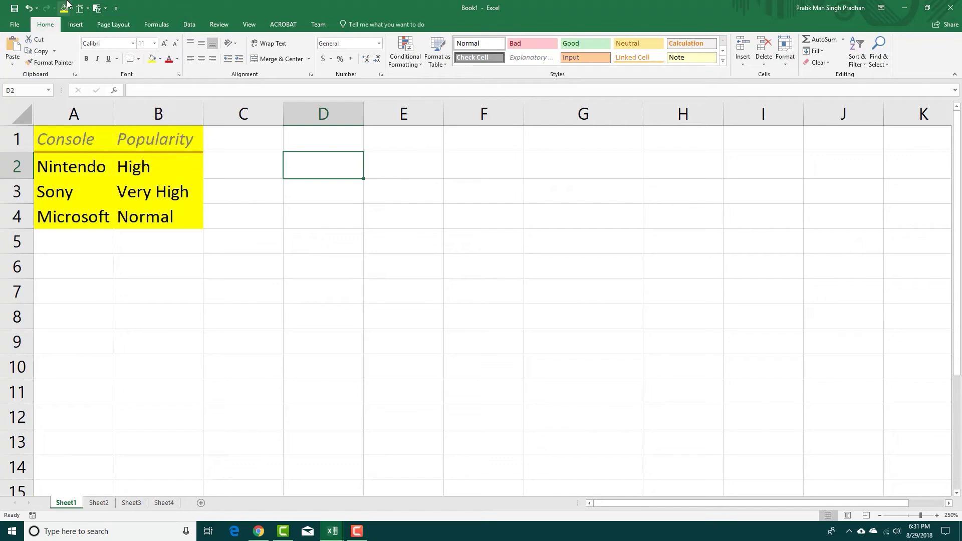
Move the Quick Access Toolbar below the ribbon, then back above it
{"action": "left_click", "coordinate": [118, 9]}
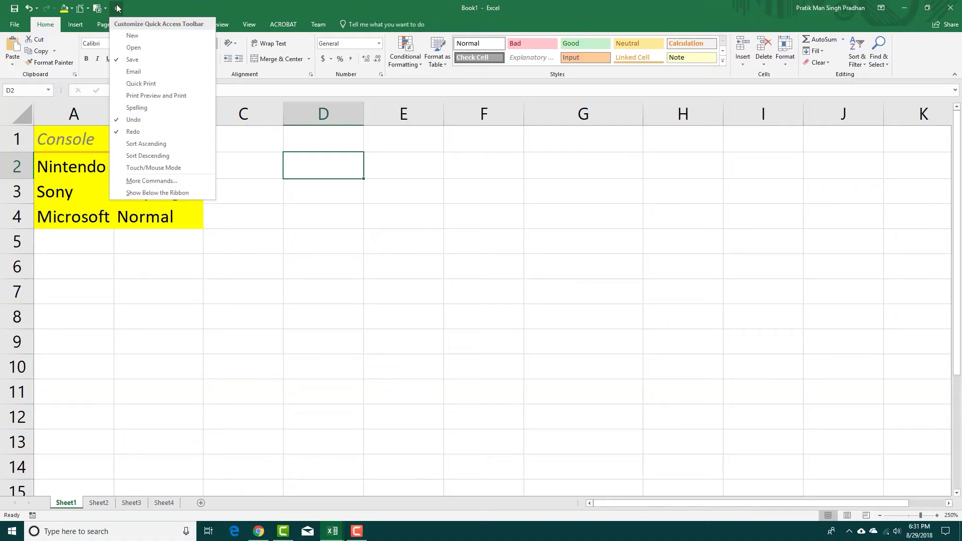
{"action": "left_click", "coordinate": [160, 193]}
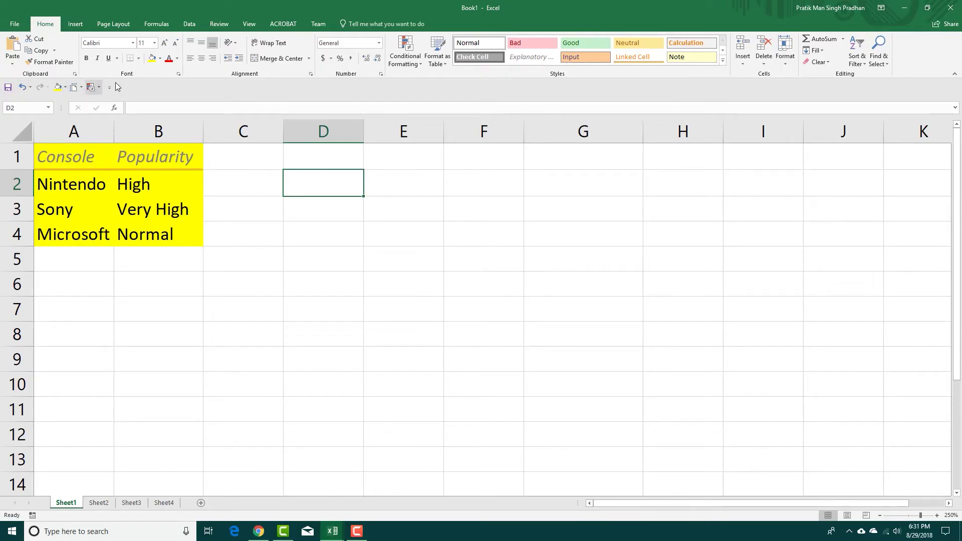
{"action": "left_click", "coordinate": [110, 88]}
{"action": "left_click", "coordinate": [154, 269]}
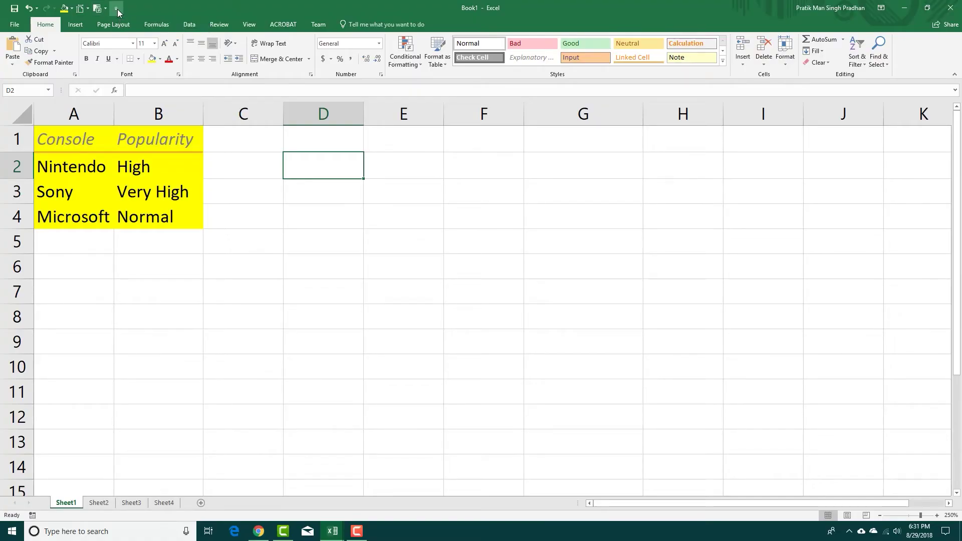
{"action": "left_click", "coordinate": [118, 9]}
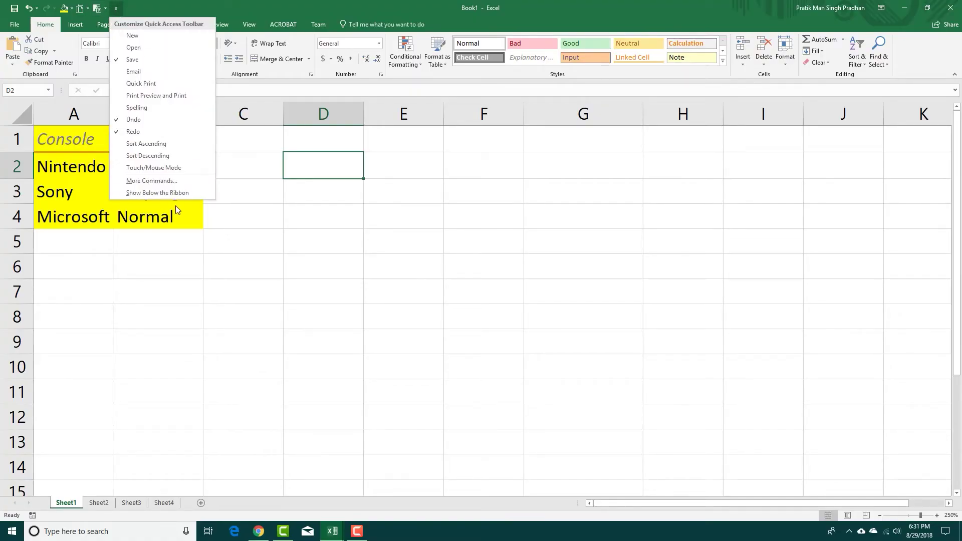
Add Email from the File Tab commands to the Quick Access Toolbar
{"action": "left_click", "coordinate": [152, 181]}
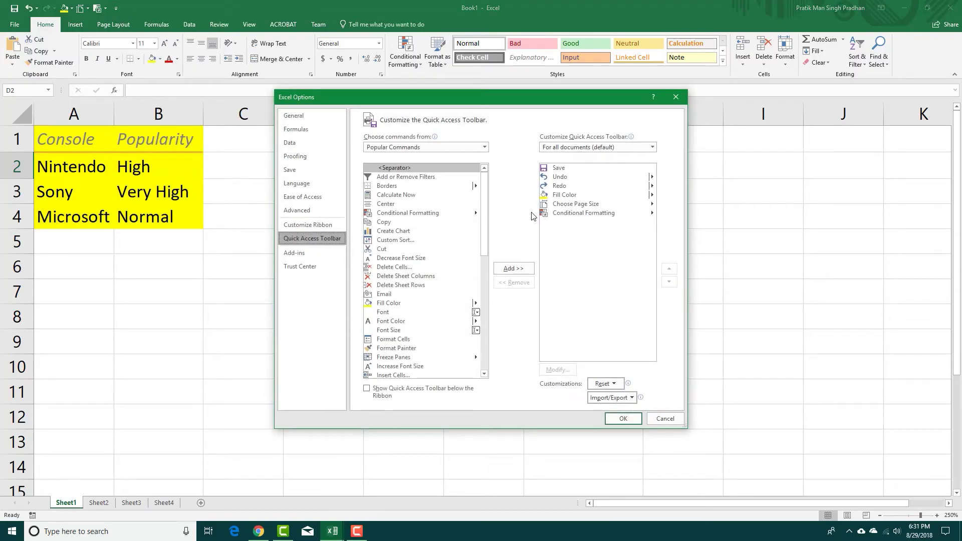
{"action": "left_click_drag", "start_coordinate": [483, 188], "coordinate": [484, 233]}
{"action": "scroll", "coordinate": [483, 234], "scroll_direction": "down", "scroll_amount": 5}
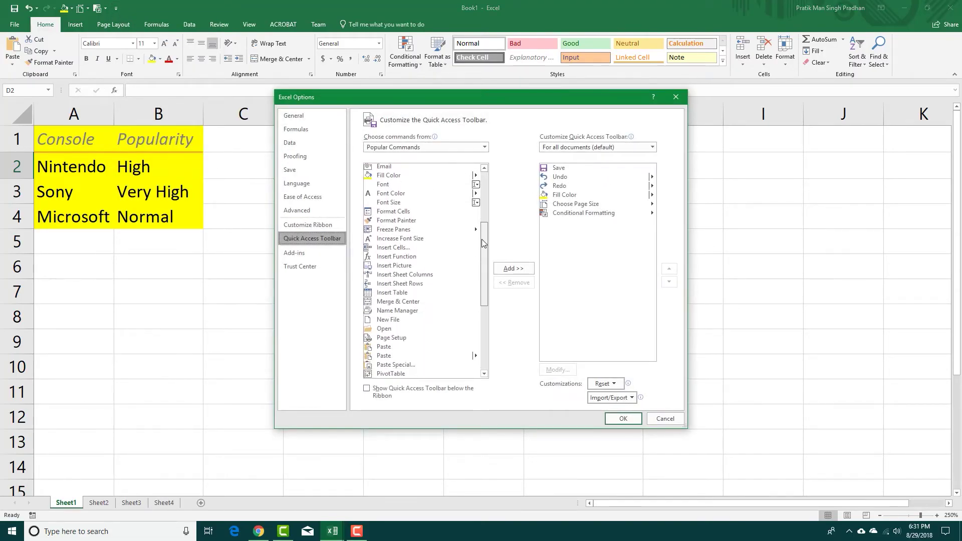
{"action": "left_click", "coordinate": [469, 149]}
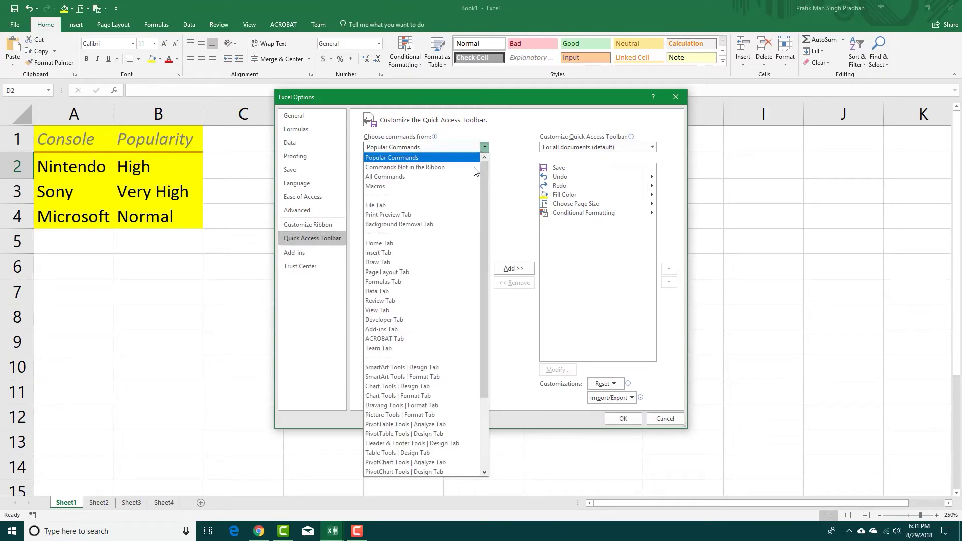
{"action": "left_click", "coordinate": [405, 205]}
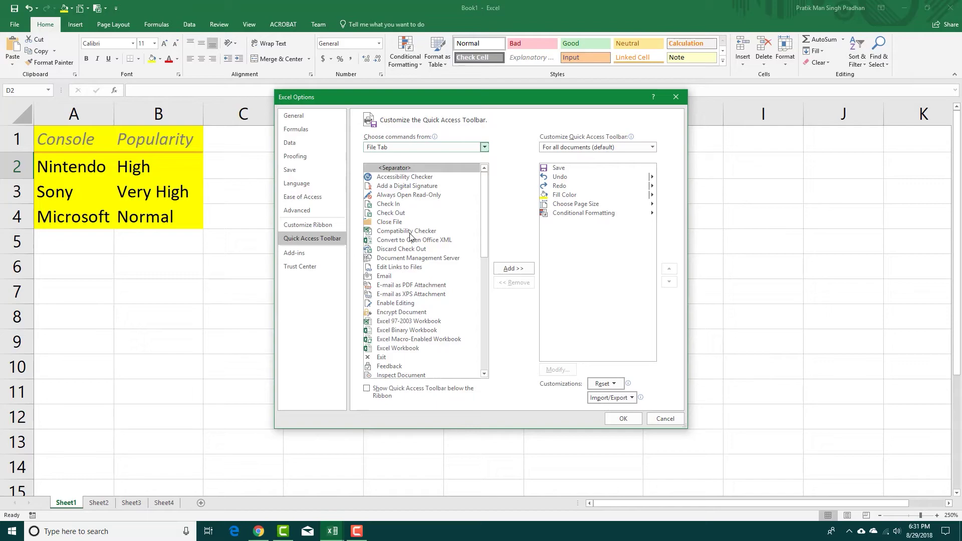
{"action": "scroll", "coordinate": [409, 241], "scroll_direction": "down", "scroll_amount": 4}
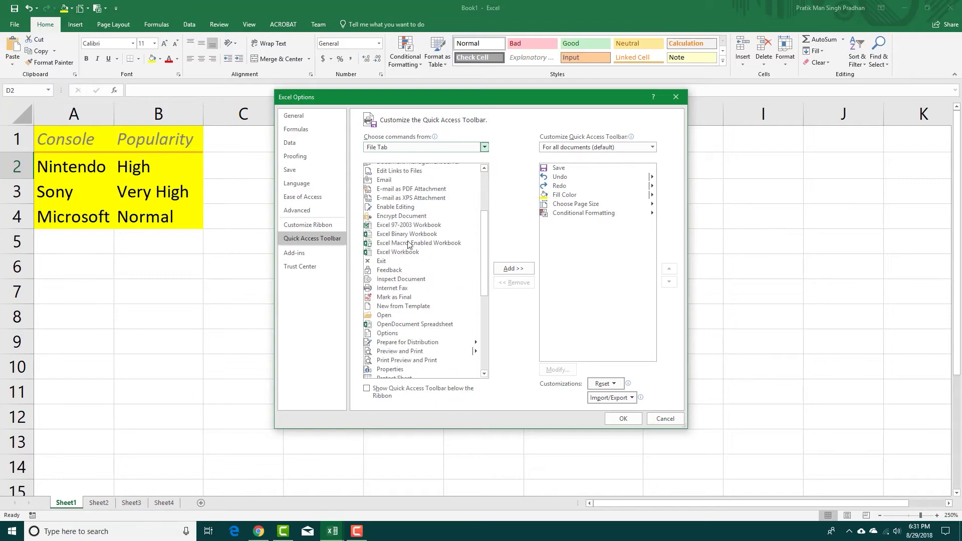
{"action": "left_click", "coordinate": [390, 180]}
{"action": "left_click", "coordinate": [514, 269]}
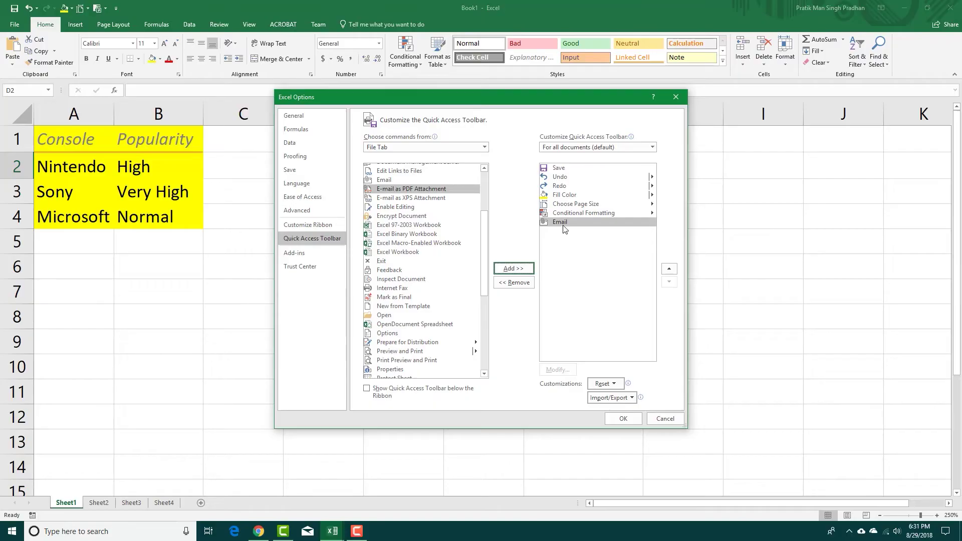
Move Fill Color down one place, below Choose Page Size, and confirm
{"action": "left_click", "coordinate": [565, 197]}
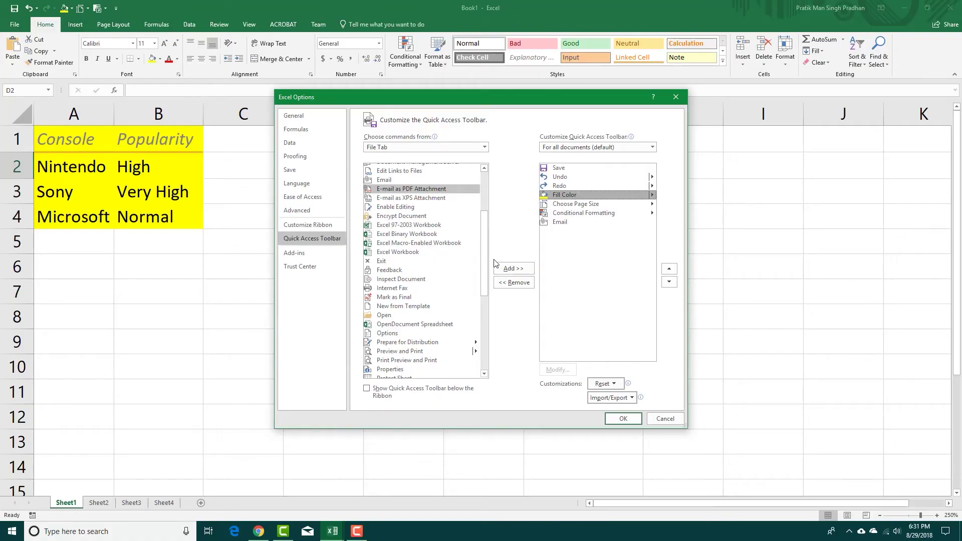
{"action": "left_click", "coordinate": [669, 282]}
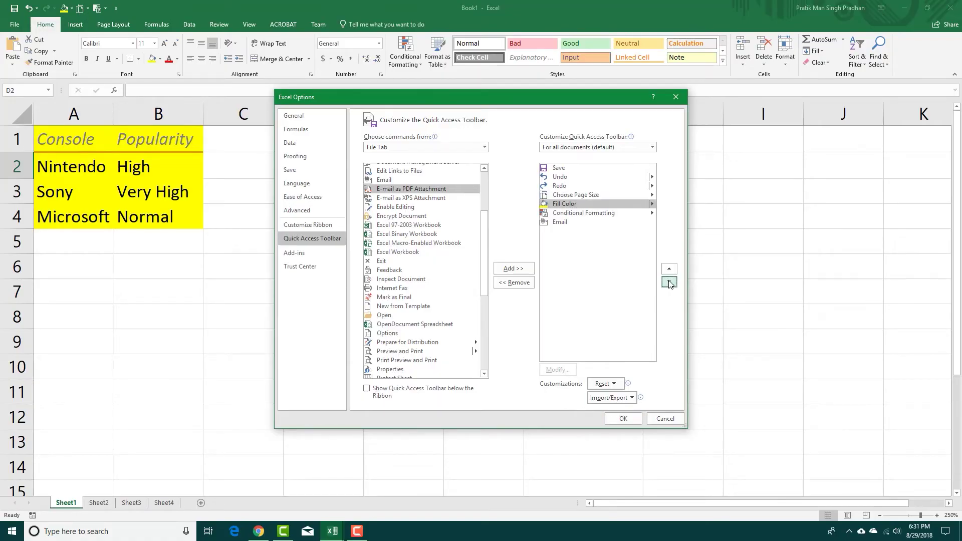
{"action": "left_click", "coordinate": [624, 418]}
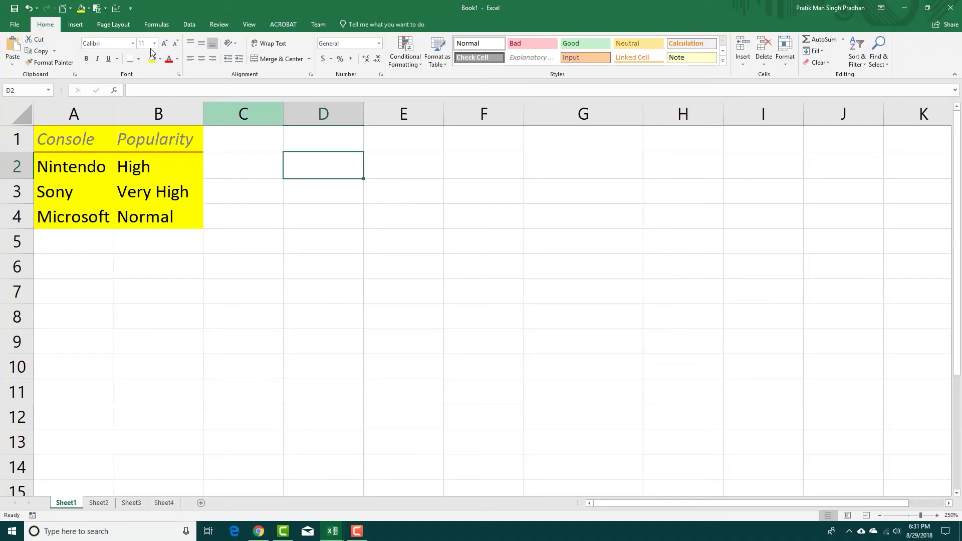
Remove Email from the Quick Access Toolbar, and remove then re-add Save
{"action": "left_click", "coordinate": [128, 9]}
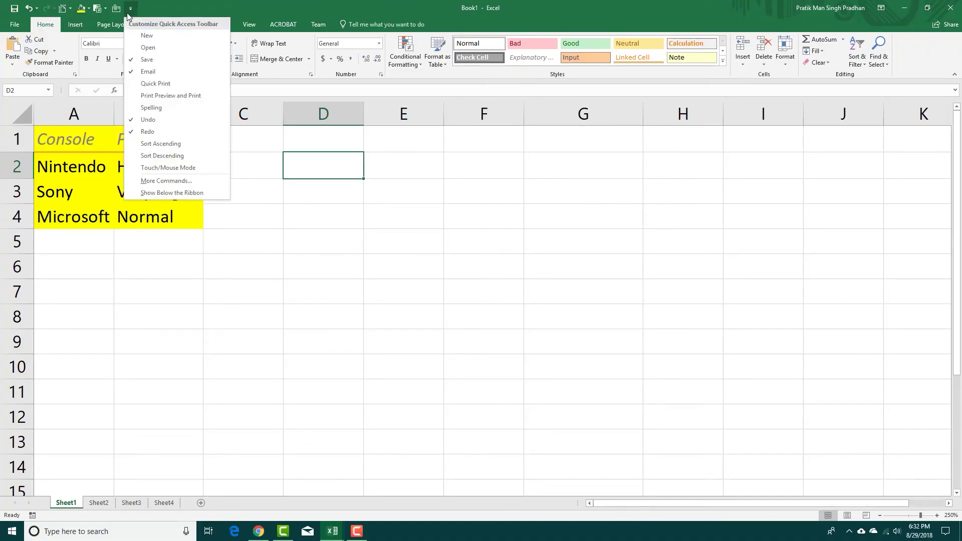
{"action": "left_click", "coordinate": [128, 9]}
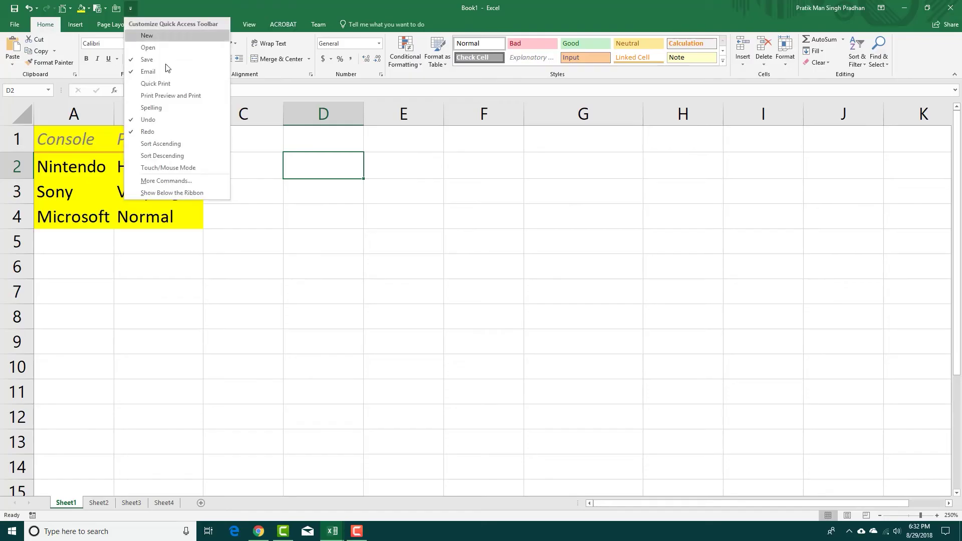
{"action": "left_click", "coordinate": [163, 72]}
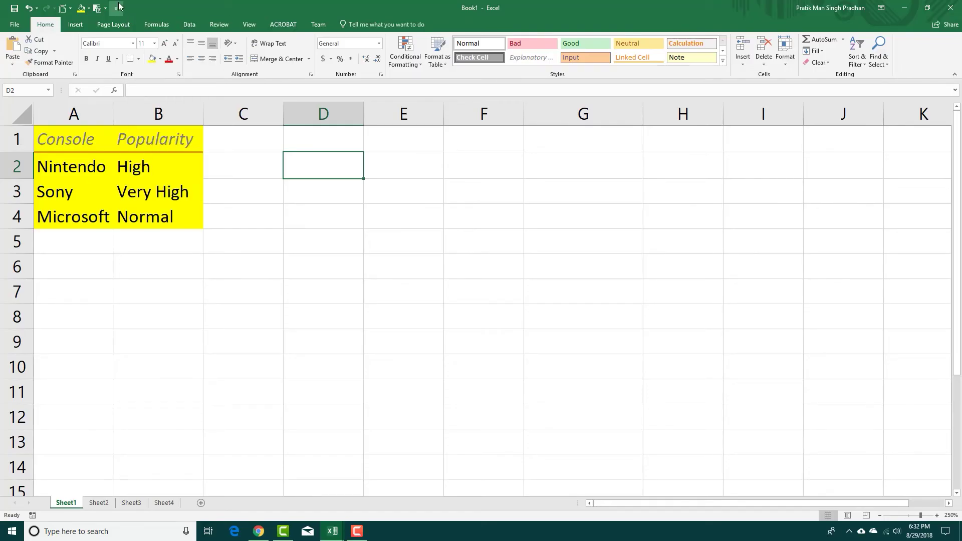
{"action": "left_click", "coordinate": [117, 8]}
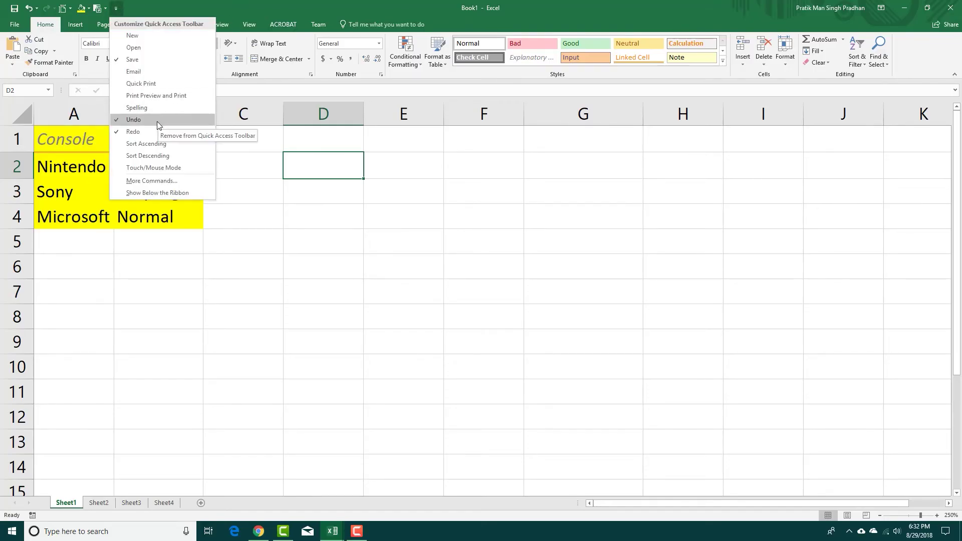
{"action": "left_click", "coordinate": [147, 59]}
{"action": "left_click", "coordinate": [101, 8]}
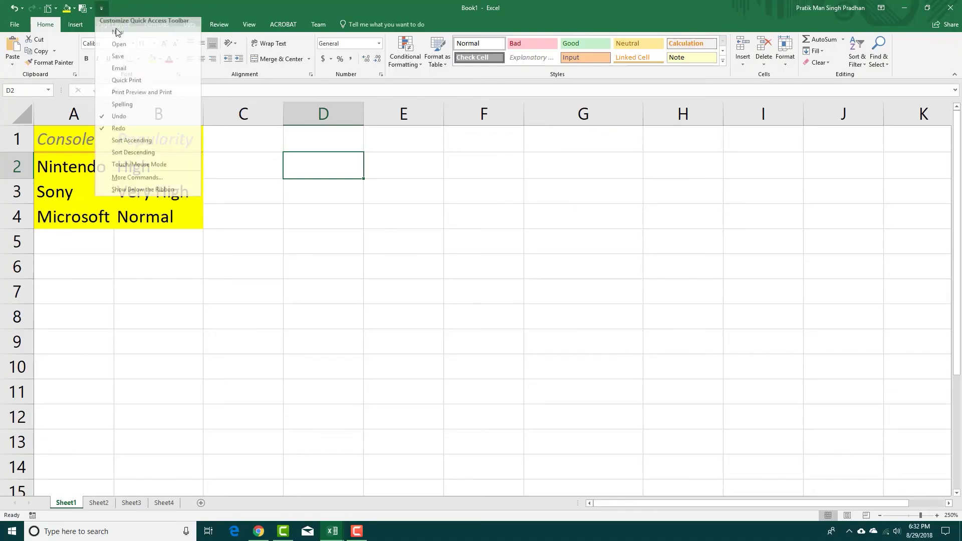
{"action": "left_click", "coordinate": [159, 66]}
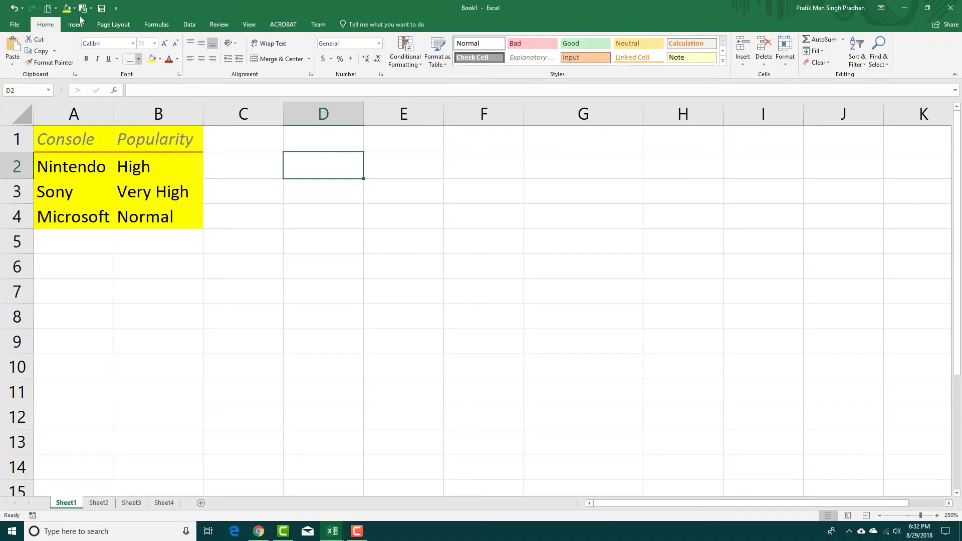
Add Sort Ascending and Sort Descending to the Quick Access Toolbar
{"action": "left_click", "coordinate": [117, 8]}
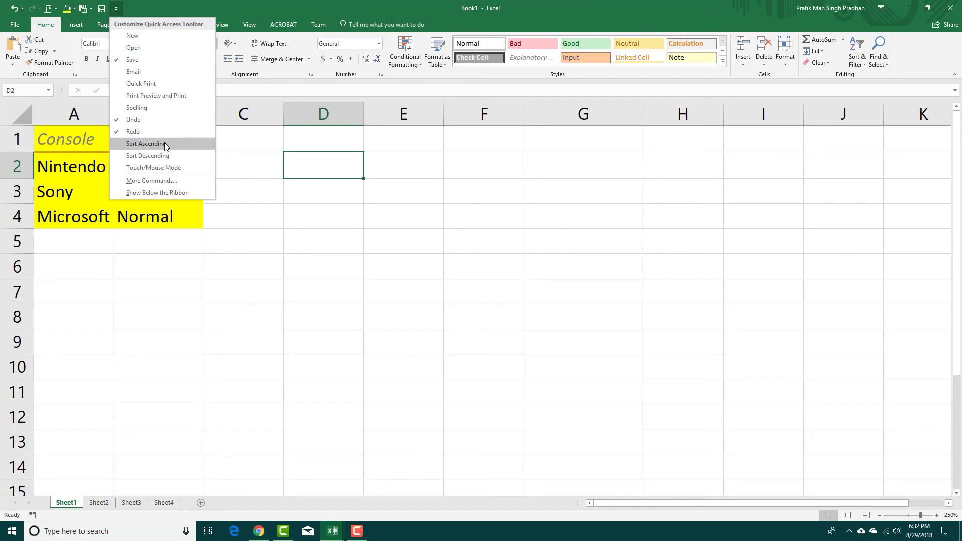
{"action": "left_click", "coordinate": [164, 142]}
{"action": "left_click", "coordinate": [131, 8]}
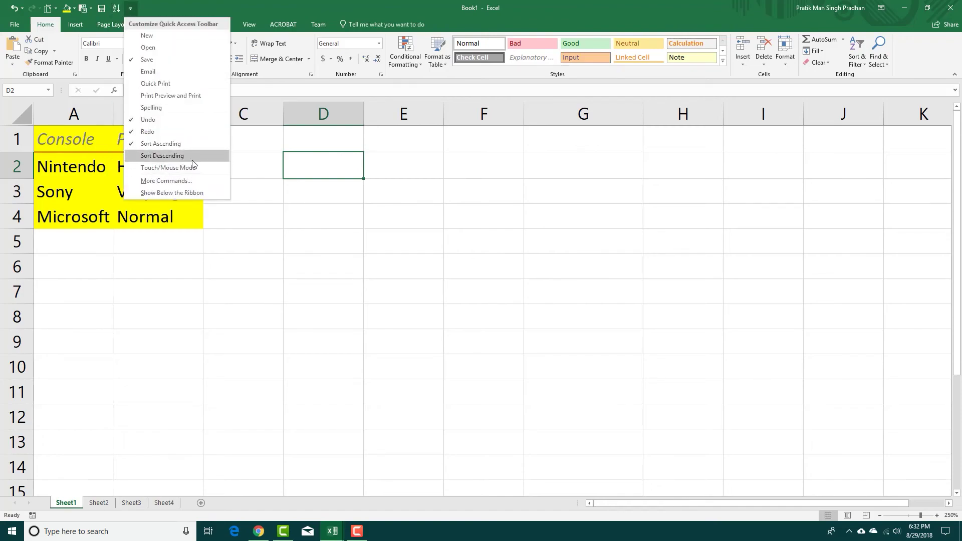
{"action": "left_click", "coordinate": [165, 156]}
{"action": "left_click", "coordinate": [146, 8]}
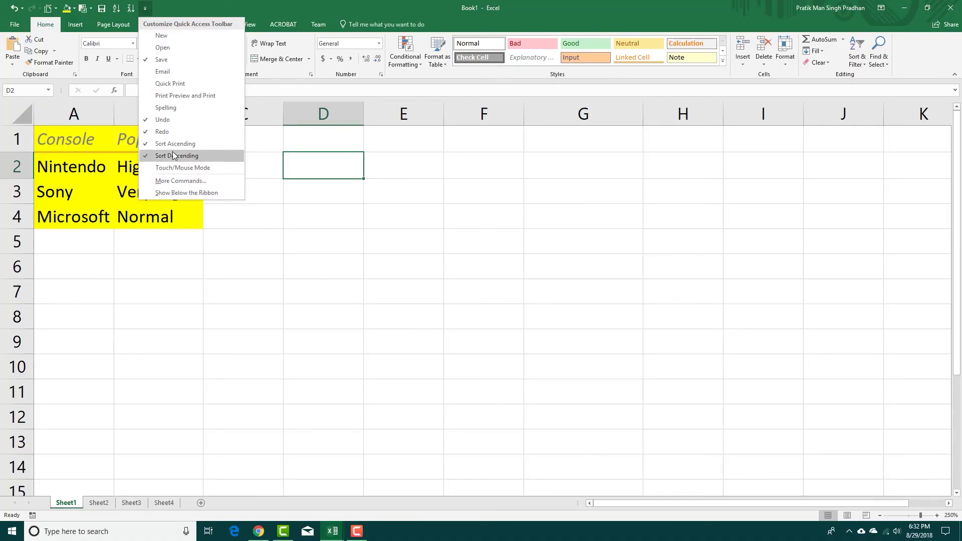
{"action": "left_click", "coordinate": [186, 179]}
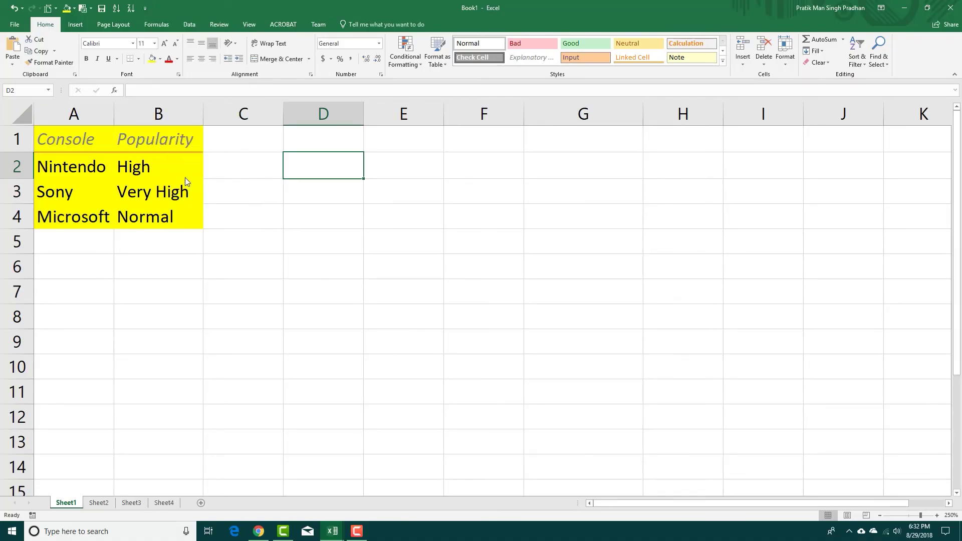
Reset only the Quick Access Toolbar to defaults, confirm, and close Excel Options
{"action": "left_click", "coordinate": [617, 386]}
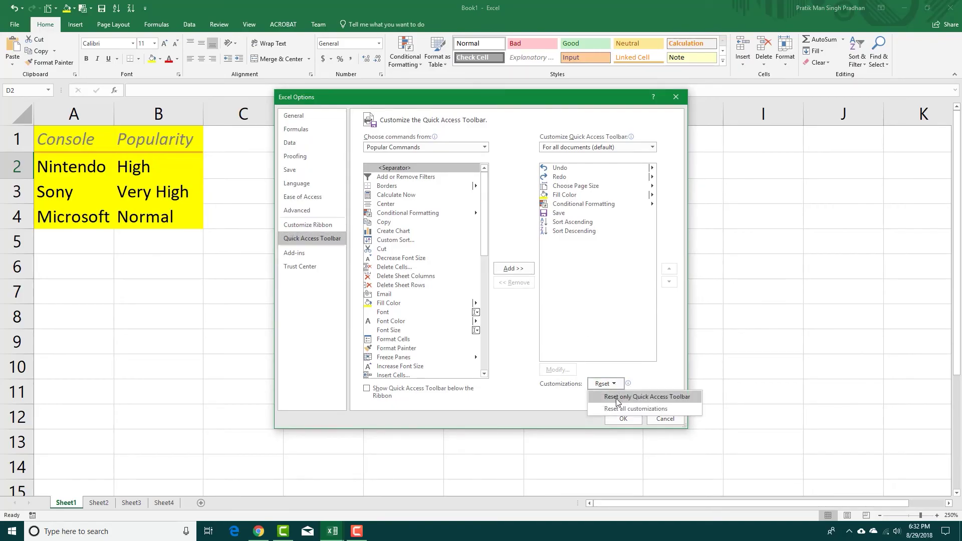
{"action": "left_click", "coordinate": [619, 398]}
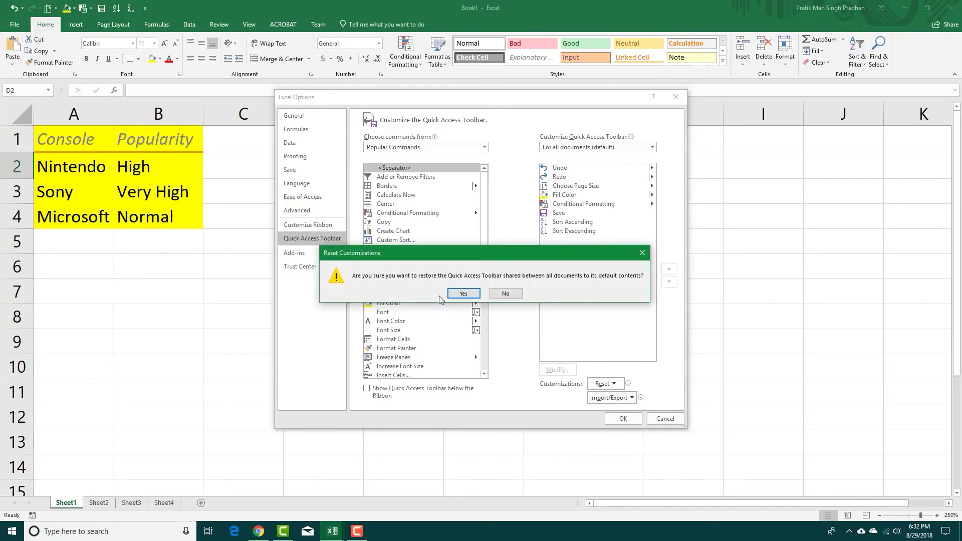
{"action": "left_click", "coordinate": [463, 293]}
{"action": "left_click", "coordinate": [622, 419]}
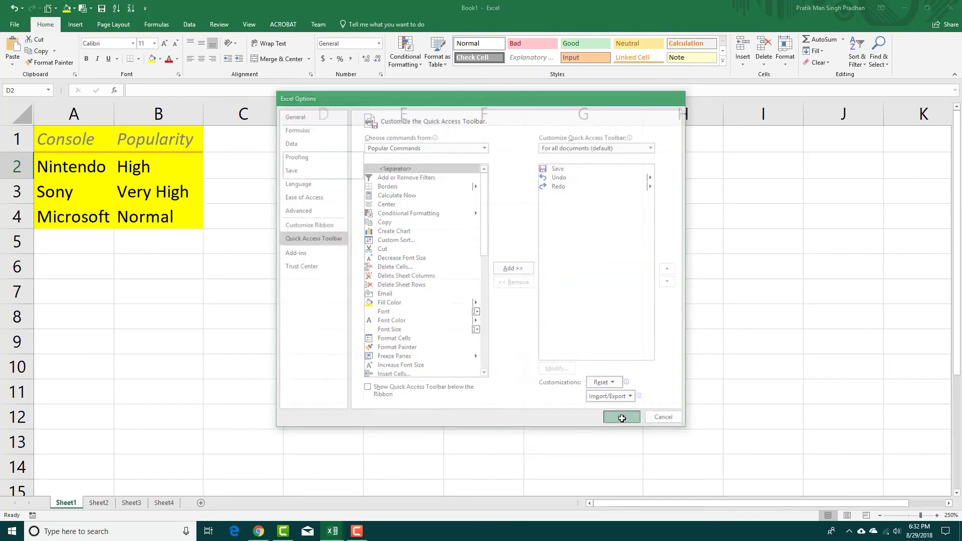